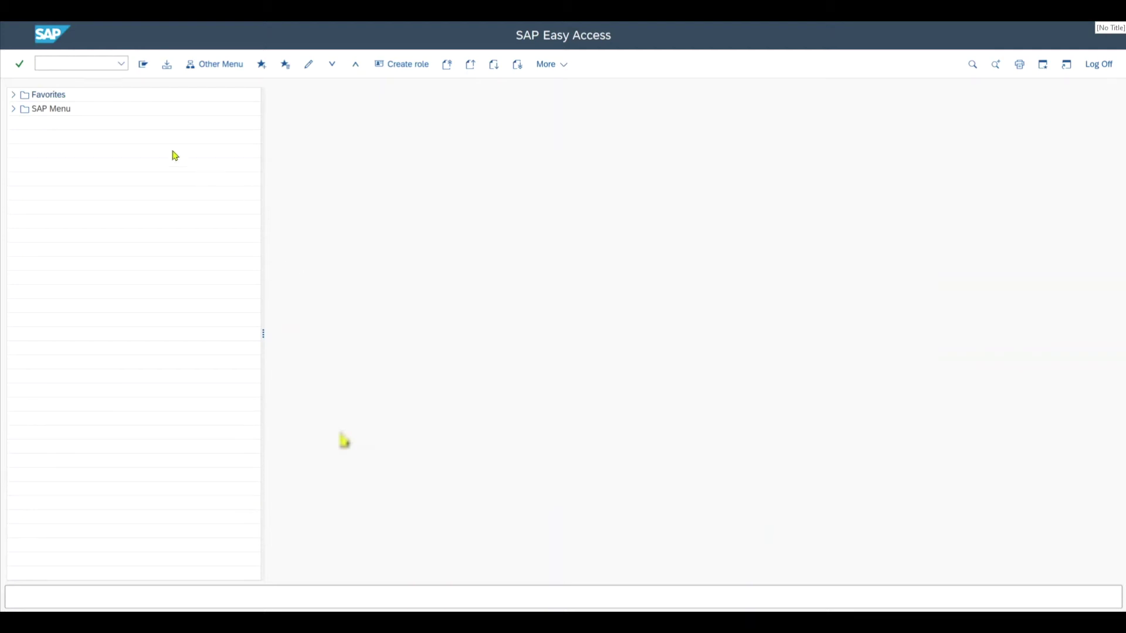
- Enter the transaction code OBY6 in the command field
click(86, 64)
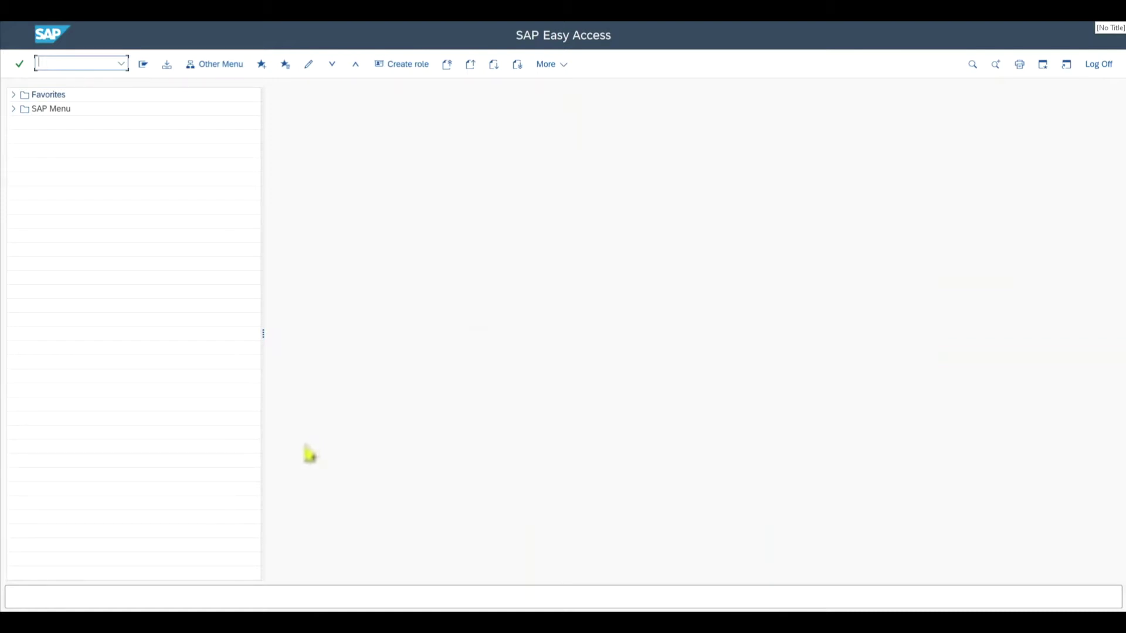
text(oby6)
- Run OBY6 to list all company codes with their city, country, currency and language
key(Return)
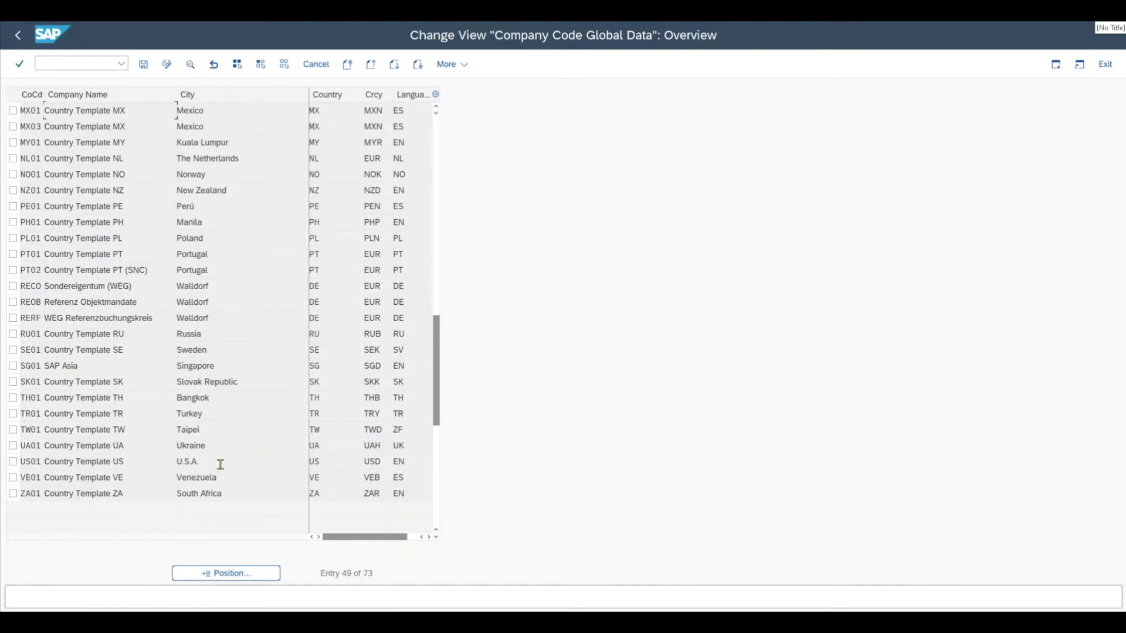
- Open US01's global data details and inspect its company code, country key and VAT registration fields
double_click(37, 462)
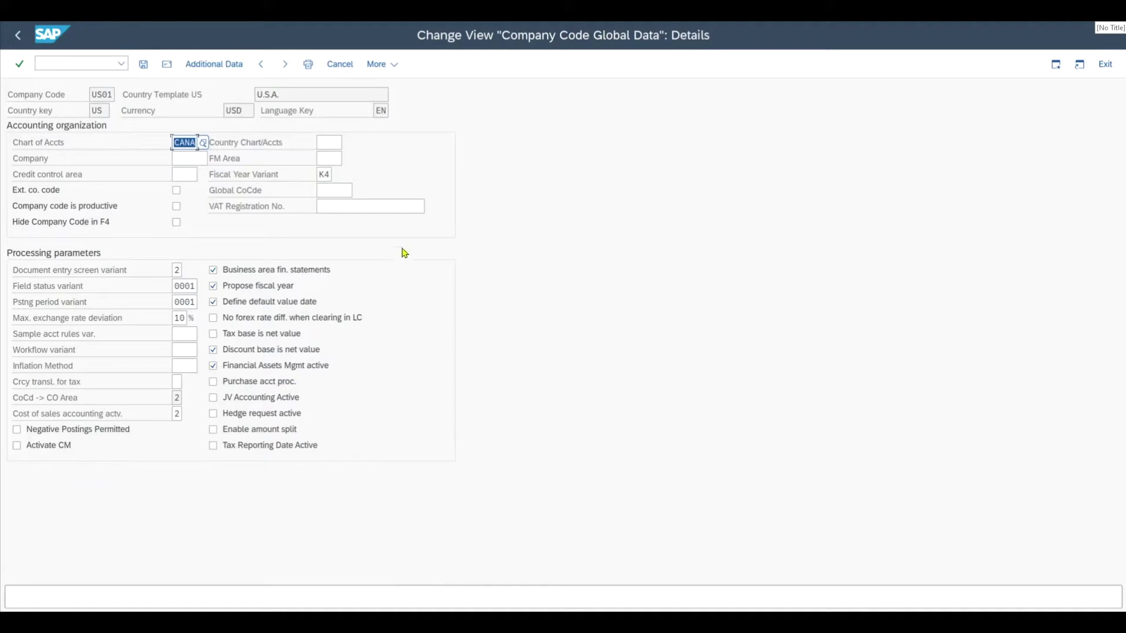
click(381, 207)
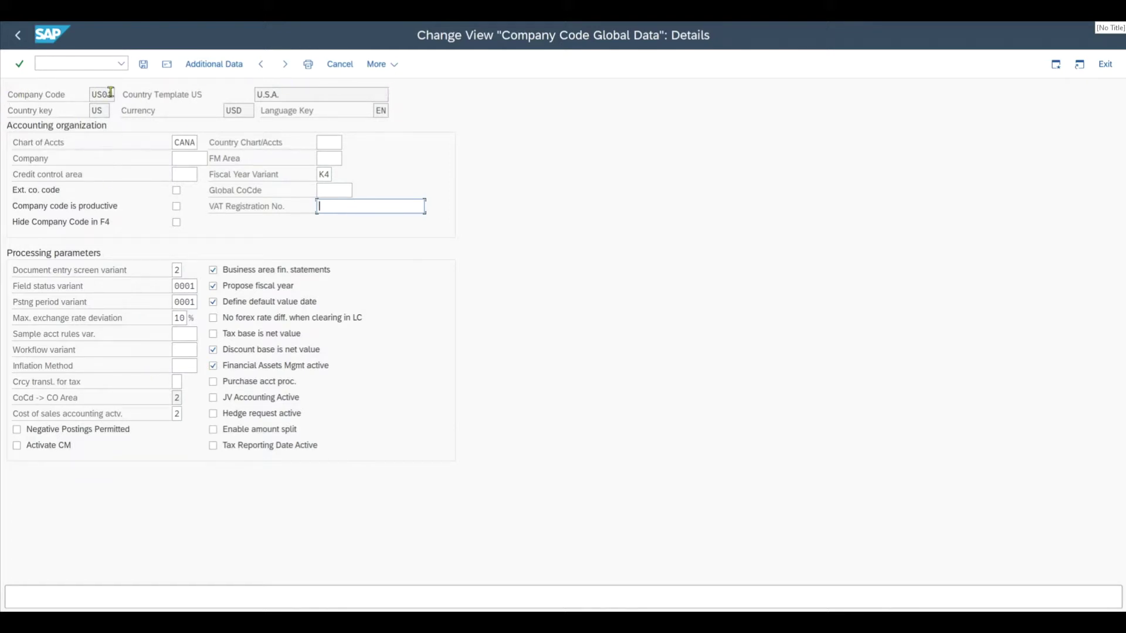
drag(110, 92, 75, 92)
click(103, 110)
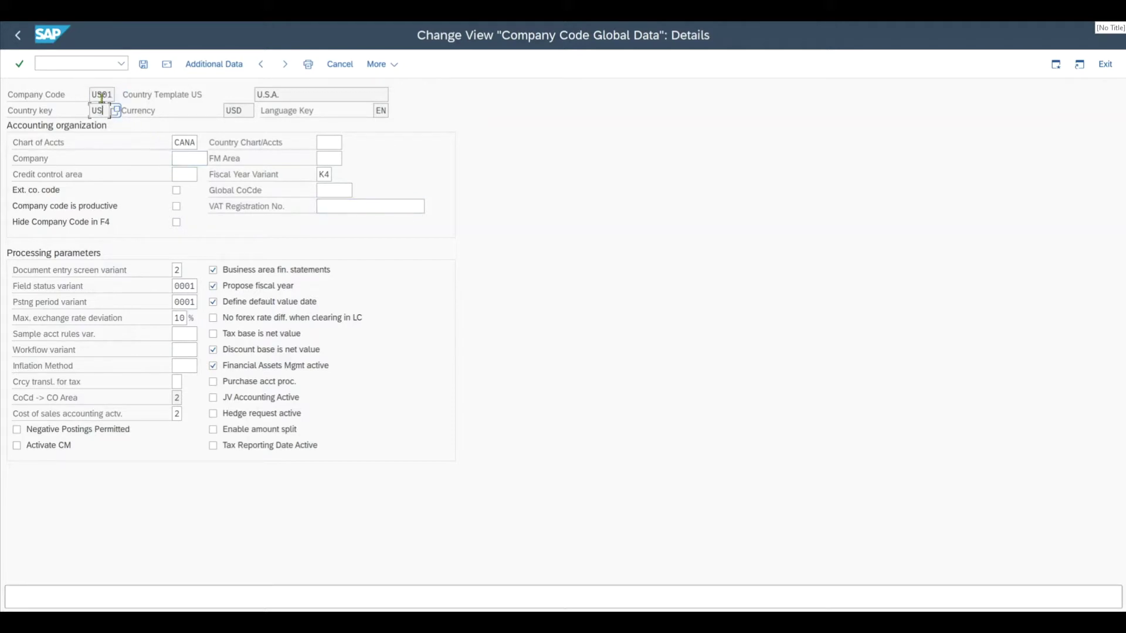
drag(90, 93, 113, 93)
click(173, 142)
click(174, 157)
click(182, 175)
click(196, 159)
click(323, 144)
click(323, 173)
double_click(324, 174)
key(Tab)
double_click(329, 176)
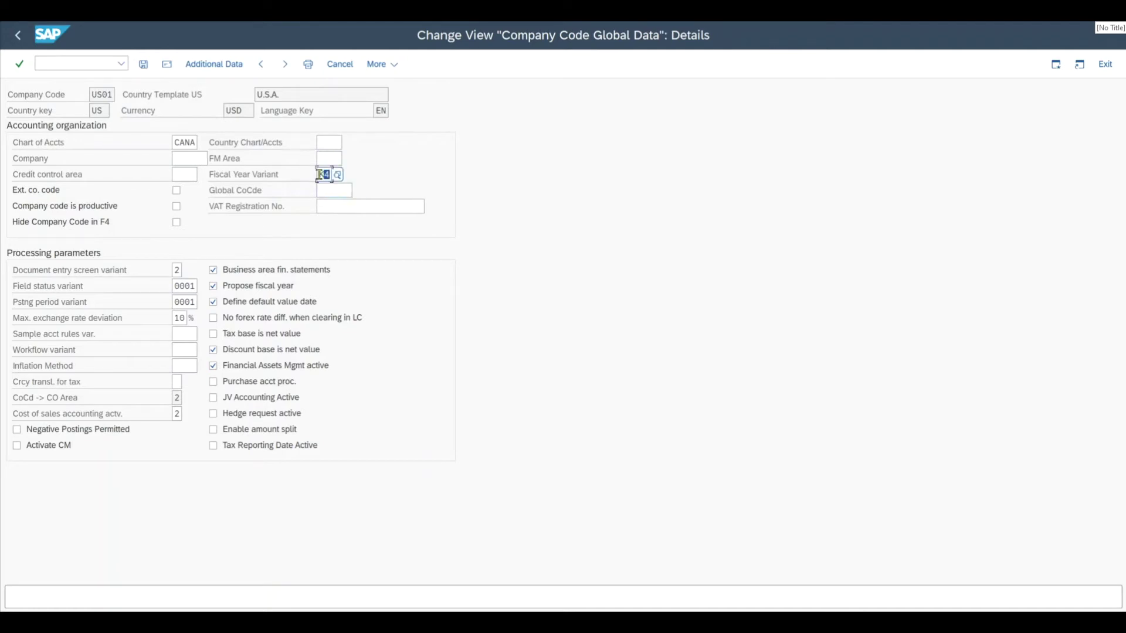
click(512, 188)
double_click(320, 173)
click(323, 174)
drag(323, 175, 322, 229)
key(Return)
click(320, 209)
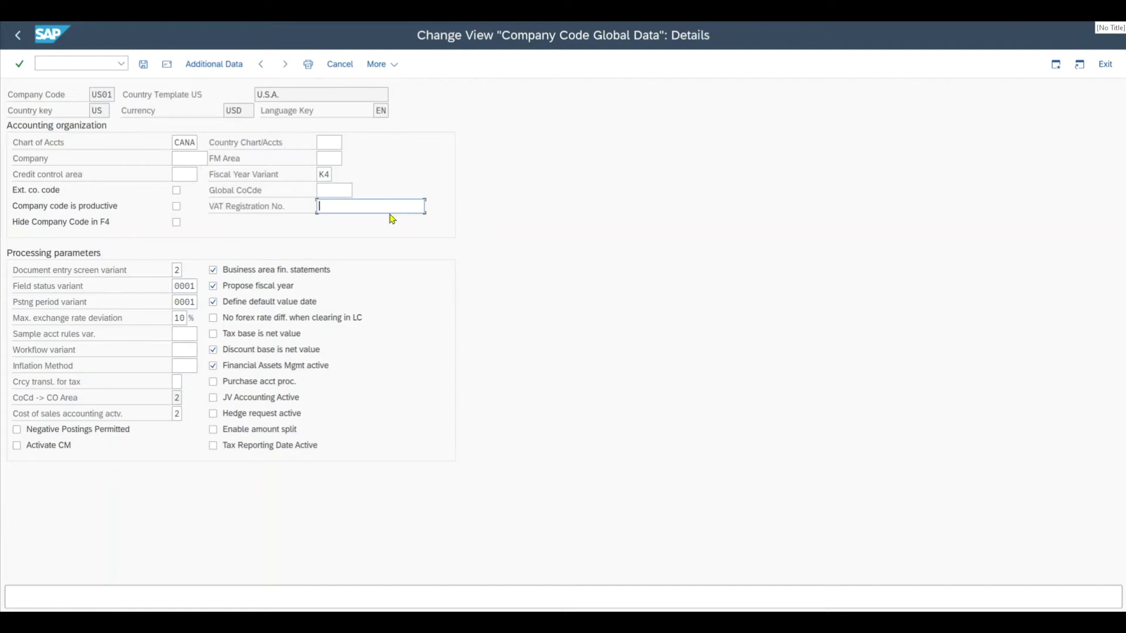
key(Return)
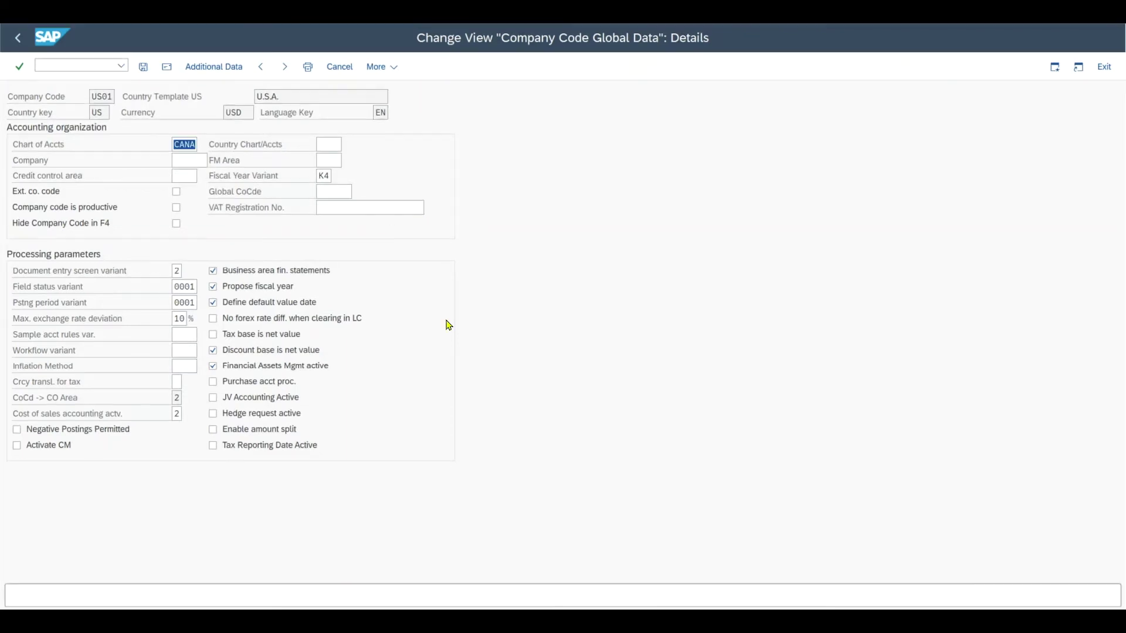
drag(173, 287, 200, 289)
click(174, 288)
click(139, 513)
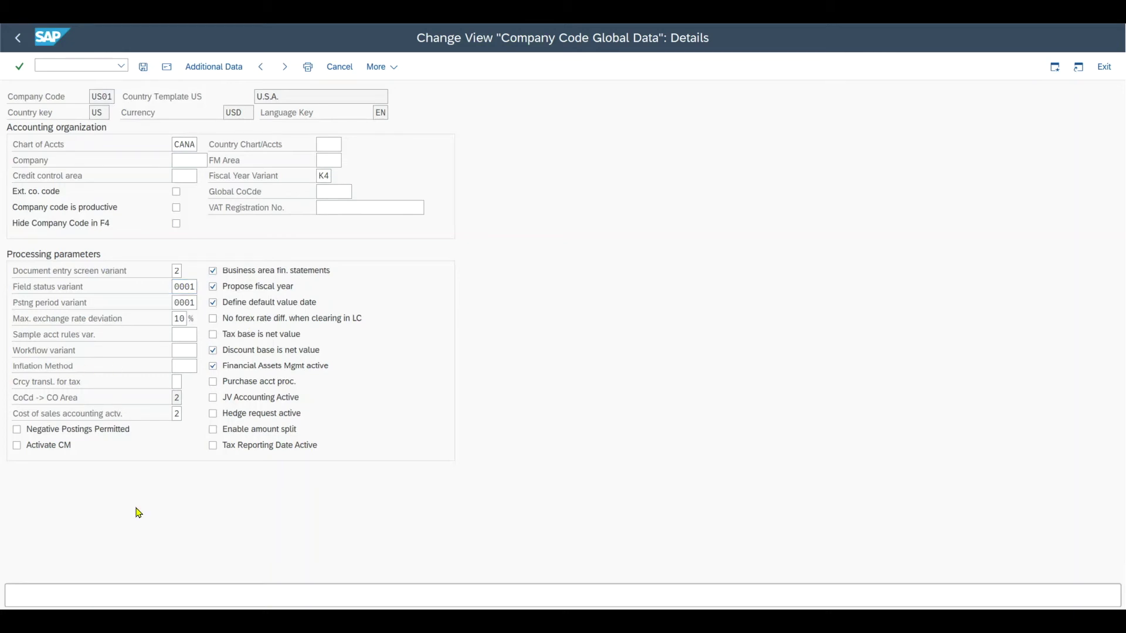
click(77, 307)
click(177, 398)
text(2)
double_click(175, 398)
click(68, 404)
click(176, 414)
text(2)
click(178, 421)
key(F4)
drag(278, 269, 348, 240)
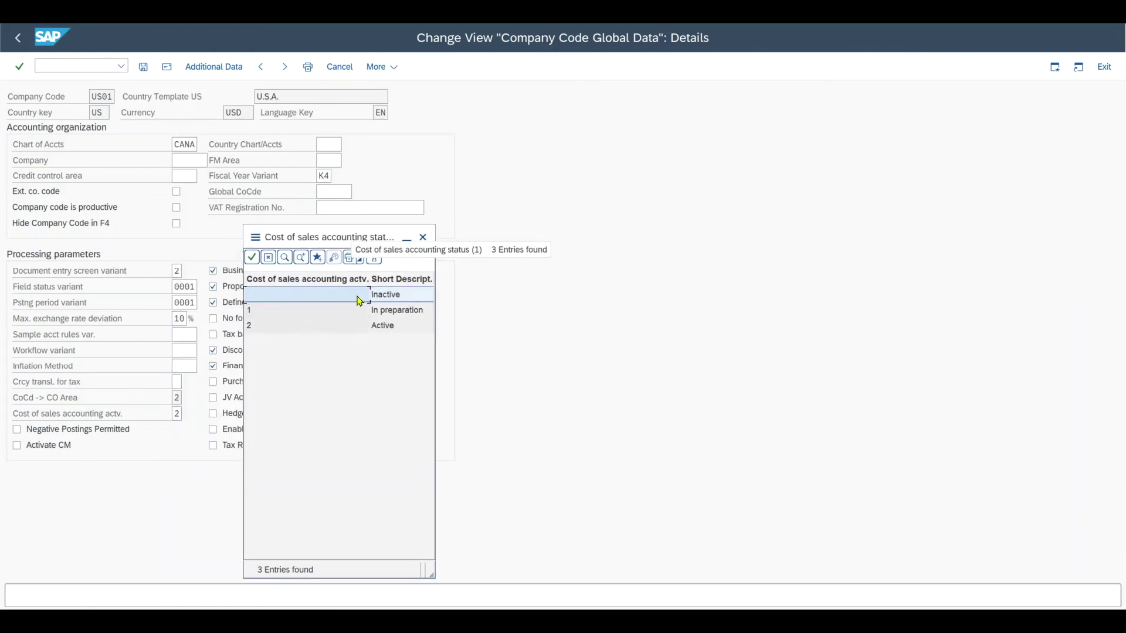
click(423, 237)
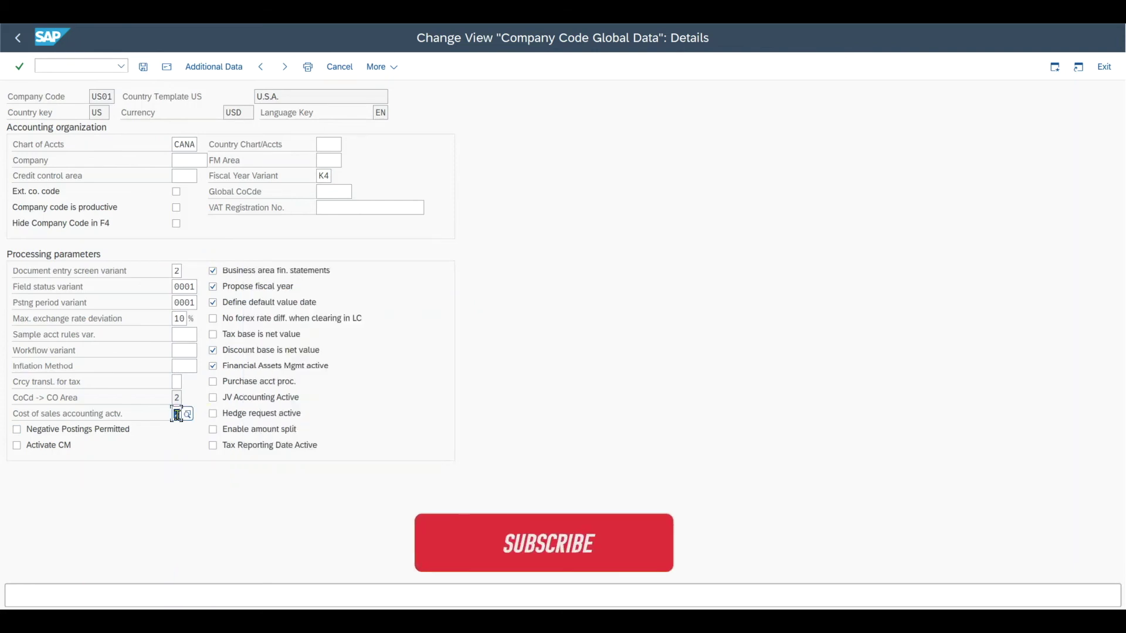
text(2)
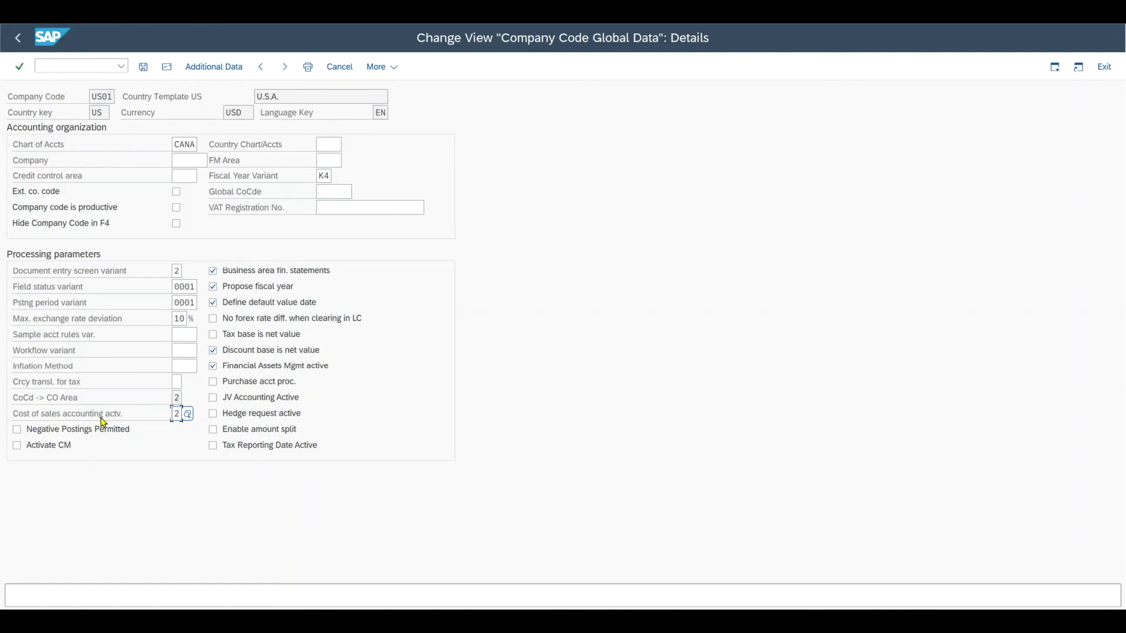
text(2)
key(Return)
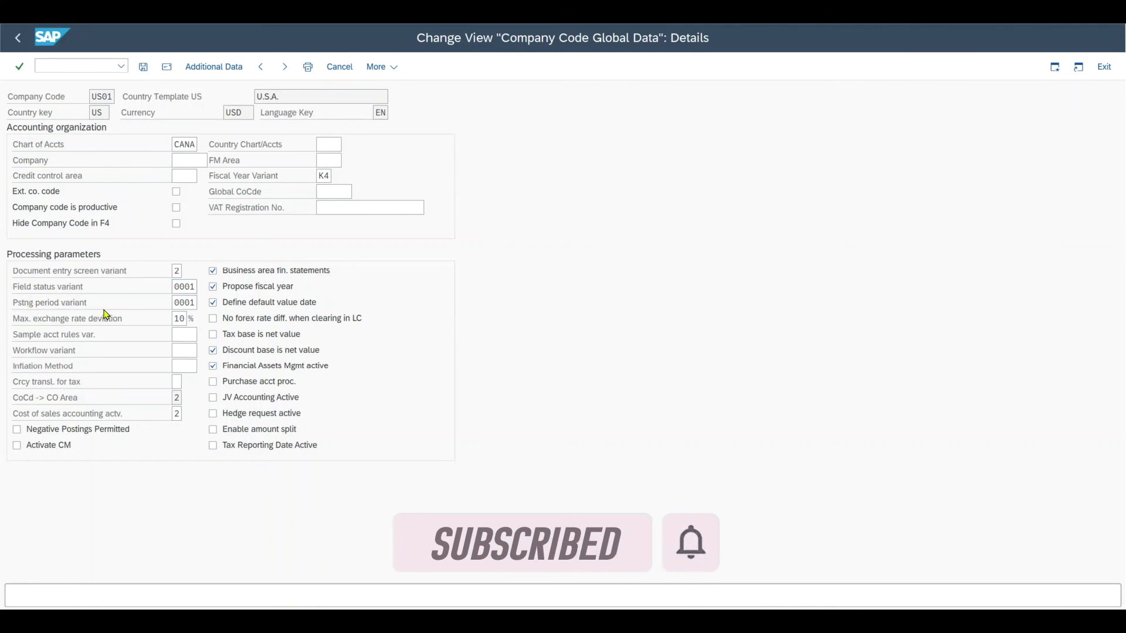
click(78, 290)
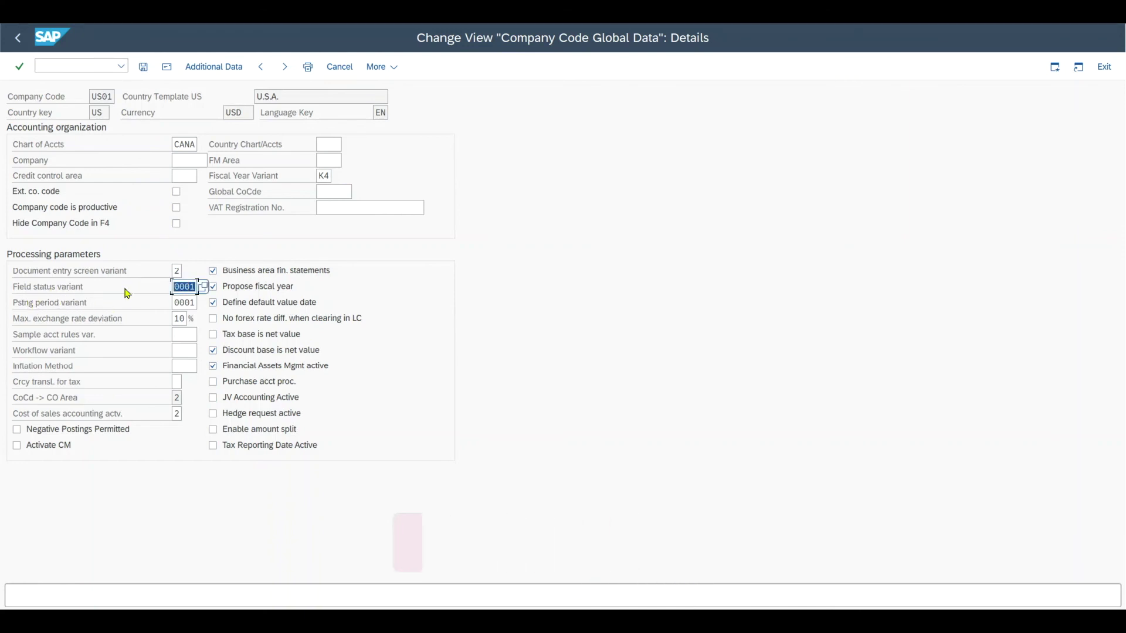